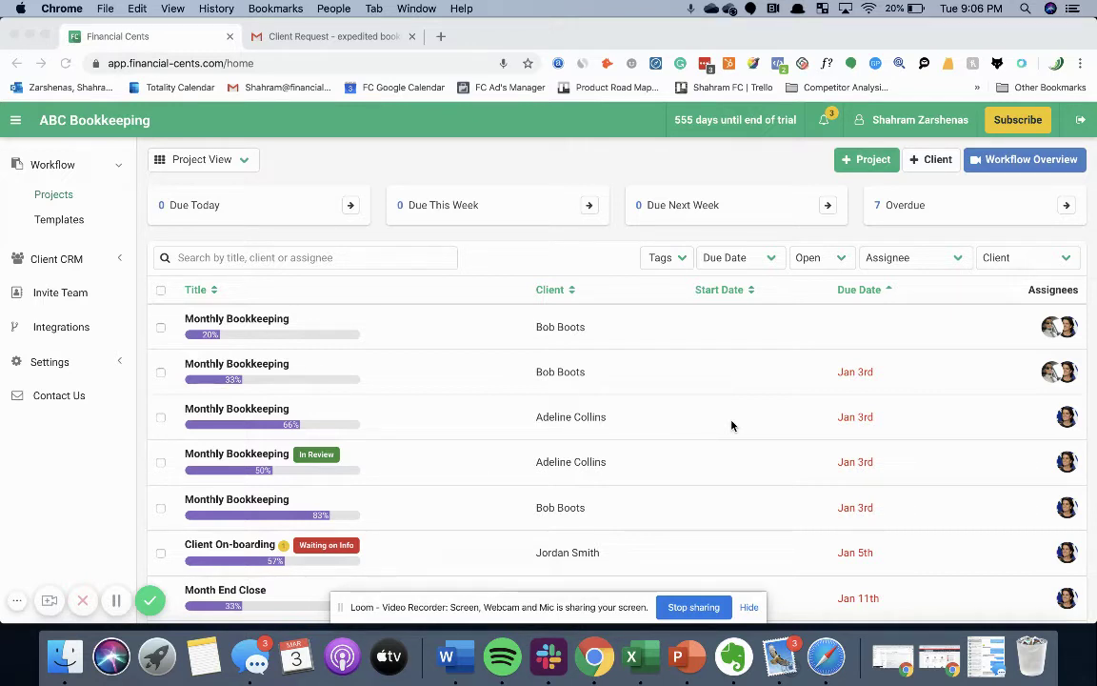
Switch to Gmail and address a forward of the expedited bookkeeping client request to the Financial Cents project-creation e-mail address.
left_click(305, 36)
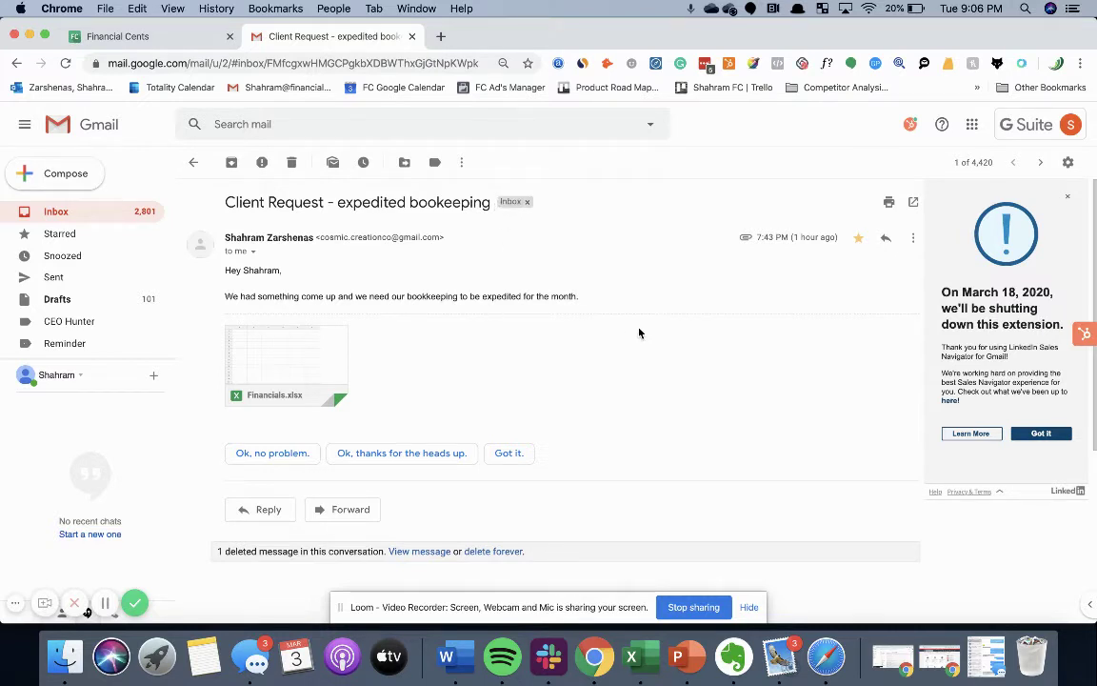
left_click(360, 512)
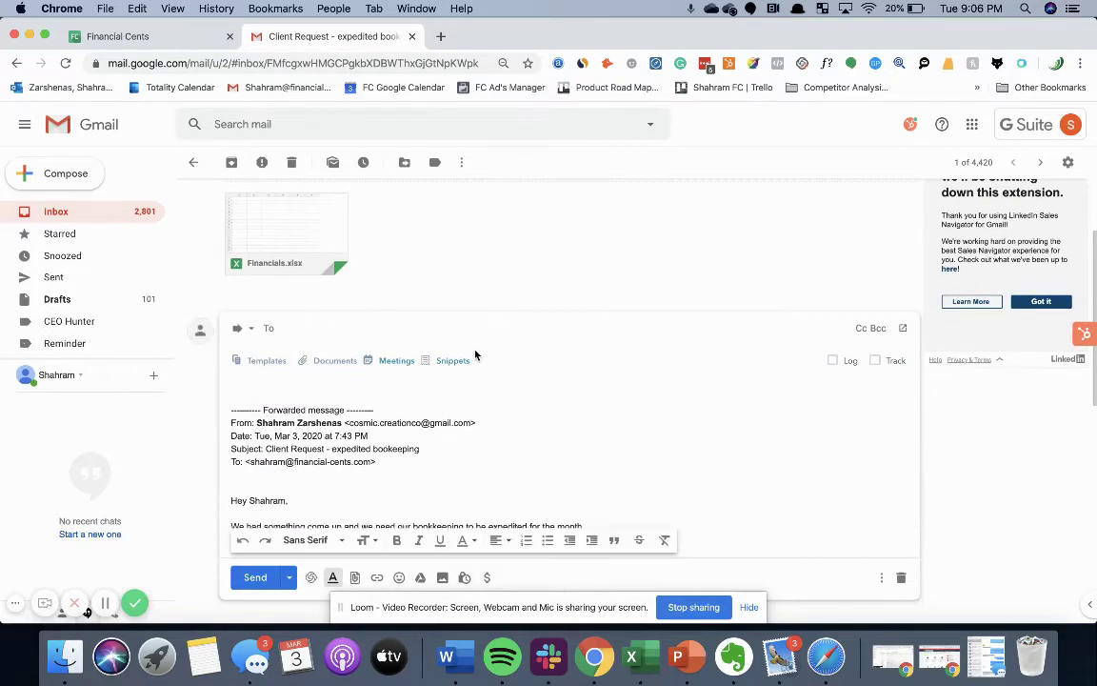
type("pro")
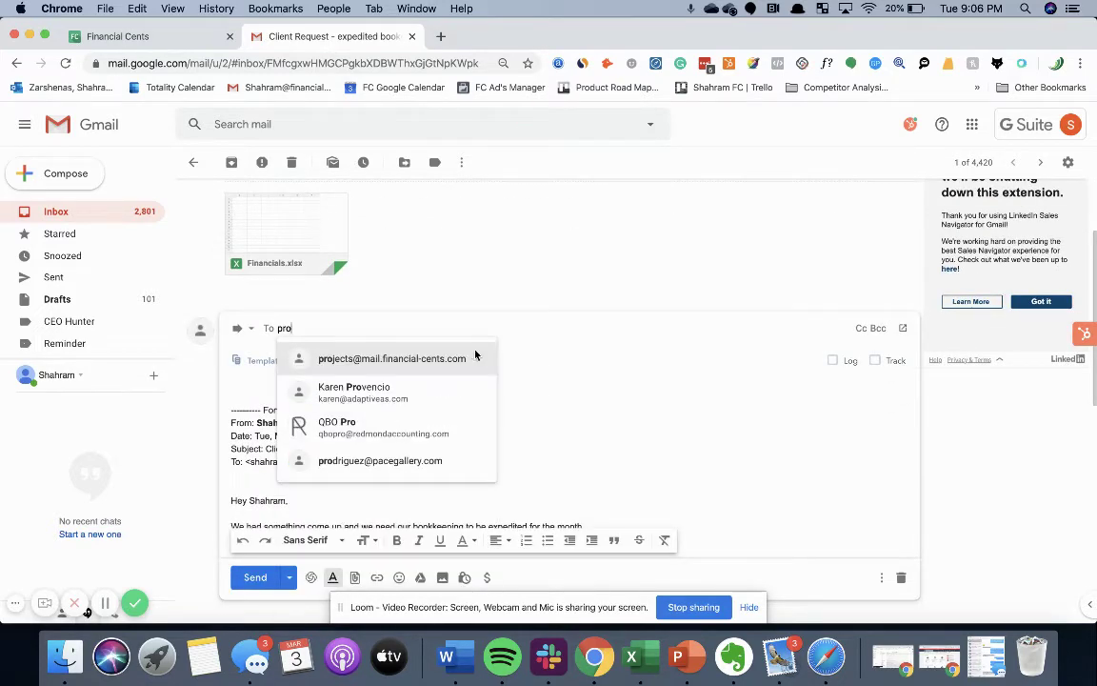
type("je")
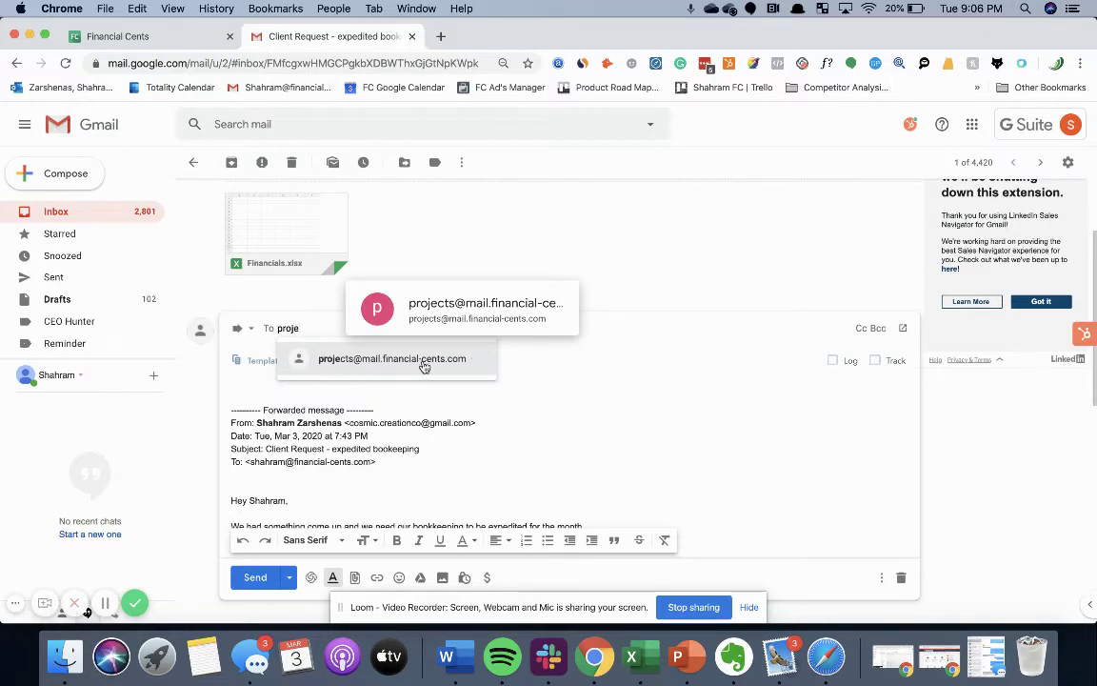
left_click(440, 367)
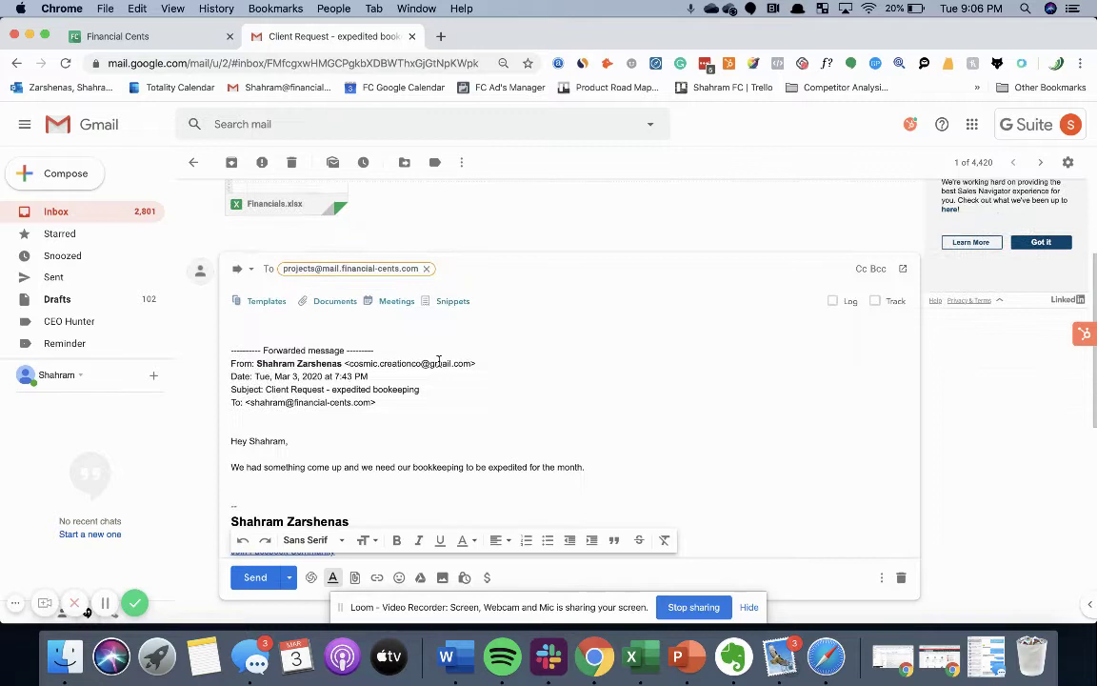
Delete the forwarded-message header and the sender's signature from the draft, keeping only the client's request text.
left_click(369, 420)
left_click_drag(368, 420, 225, 332)
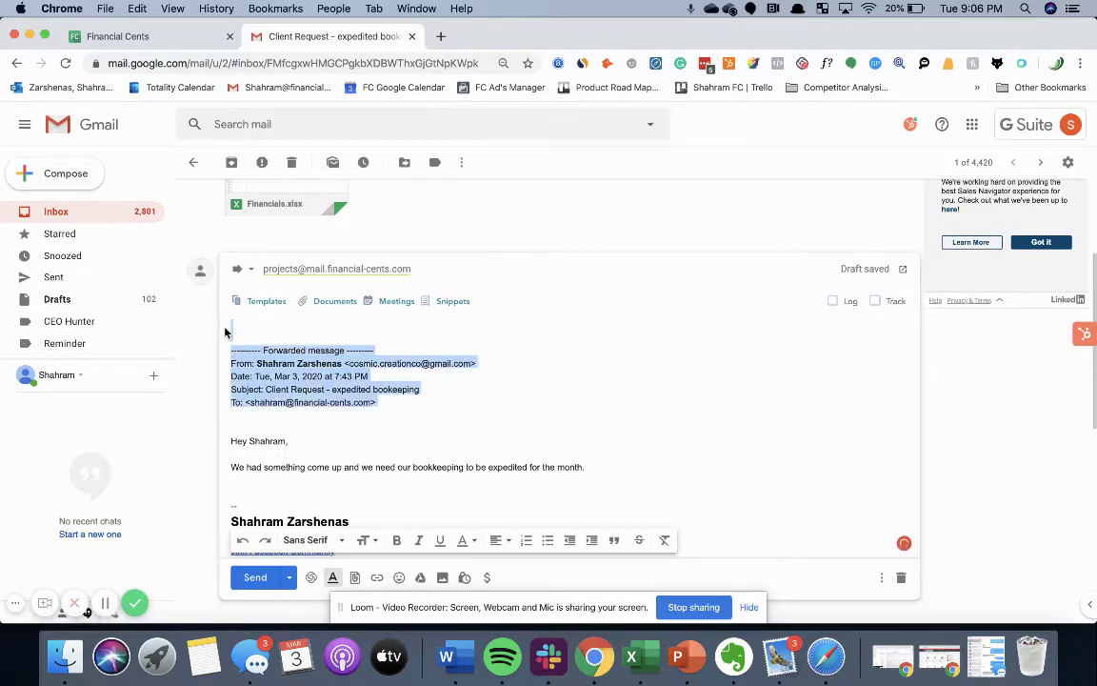
key("BackSpace")
left_click(244, 353)
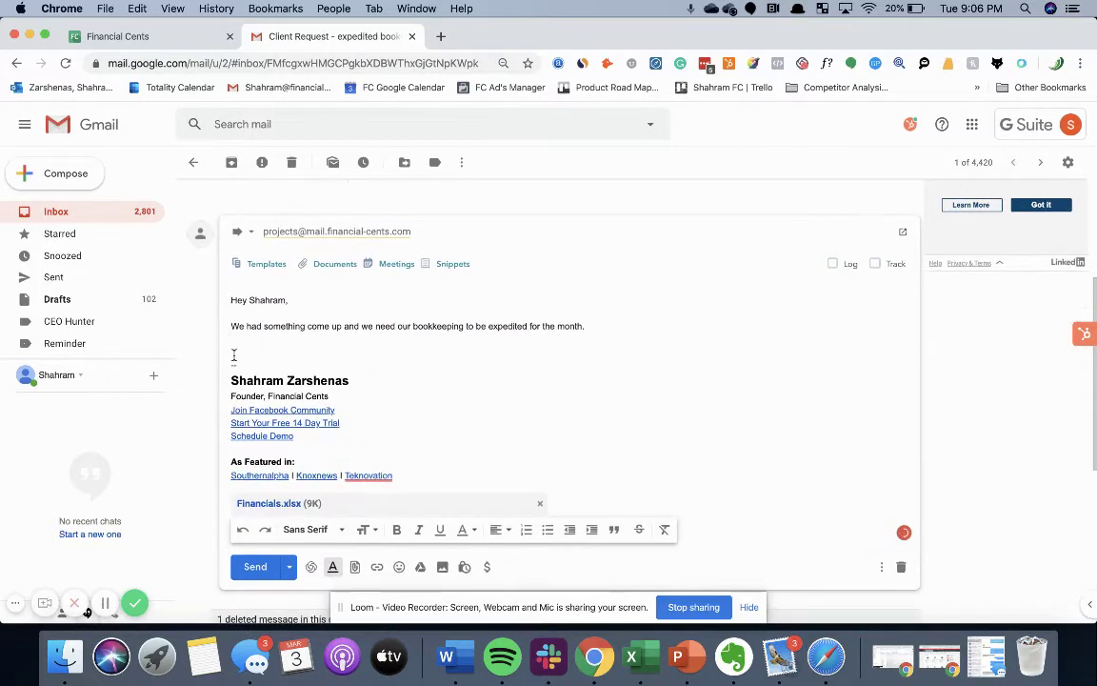
left_click_drag(244, 354, 466, 496)
key("BackSpace")
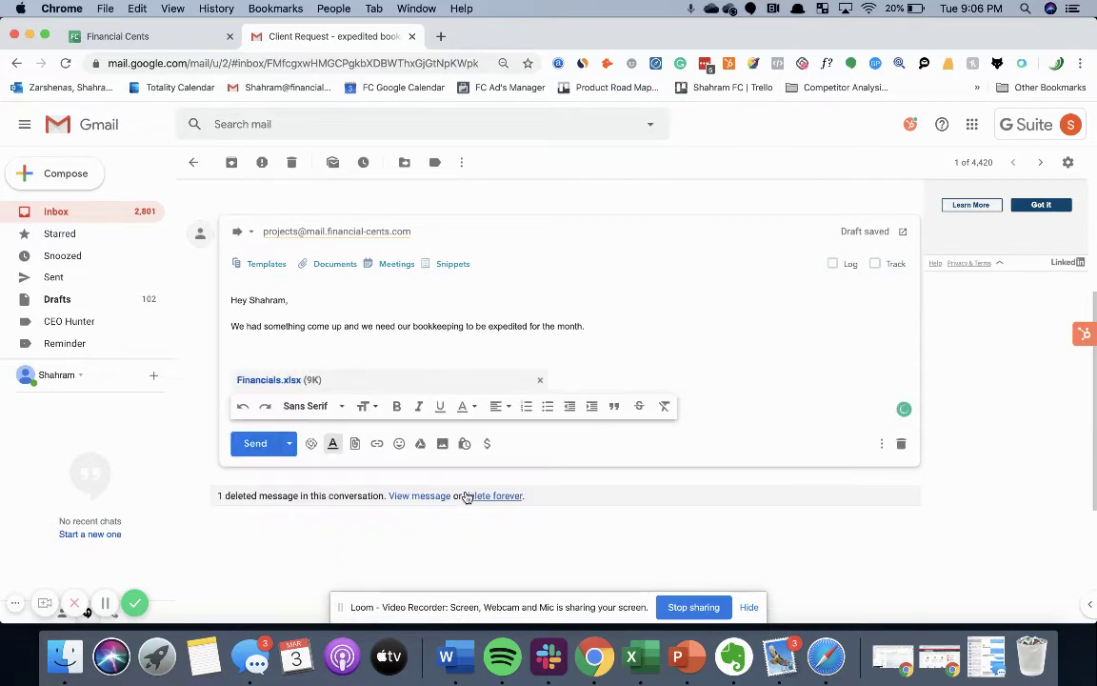
Review the draft with its Financials.xlsx attachment and send the forwarded message.
scroll(466, 491, "up", 5)
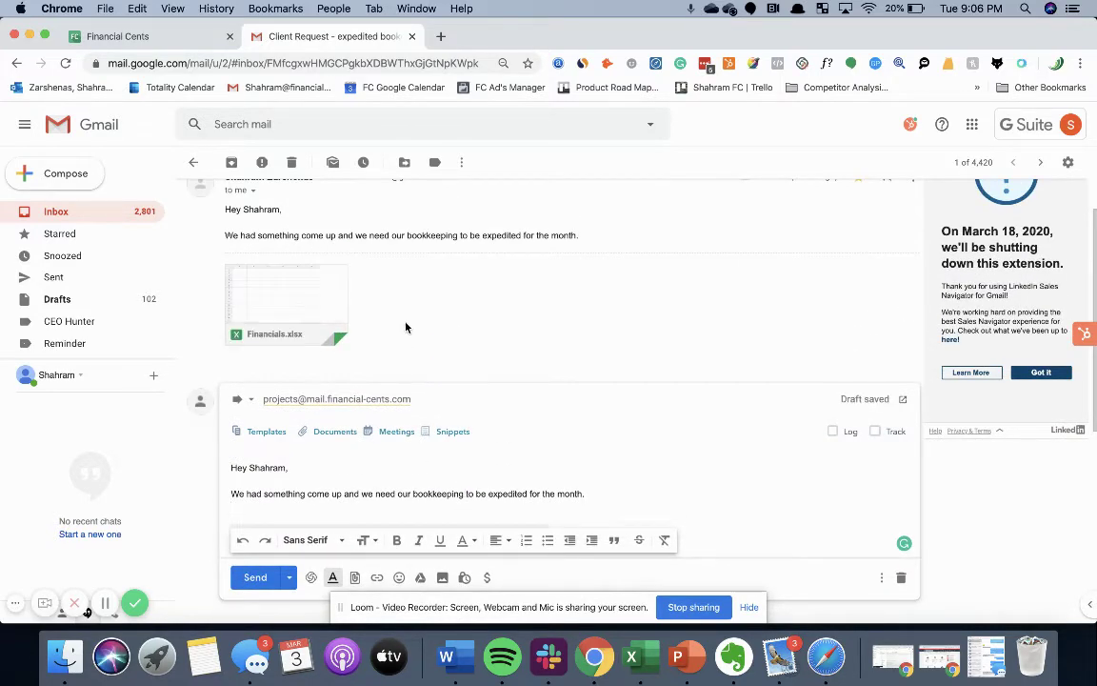
scroll(405, 326, "up", 1)
scroll(406, 327, "down", 3)
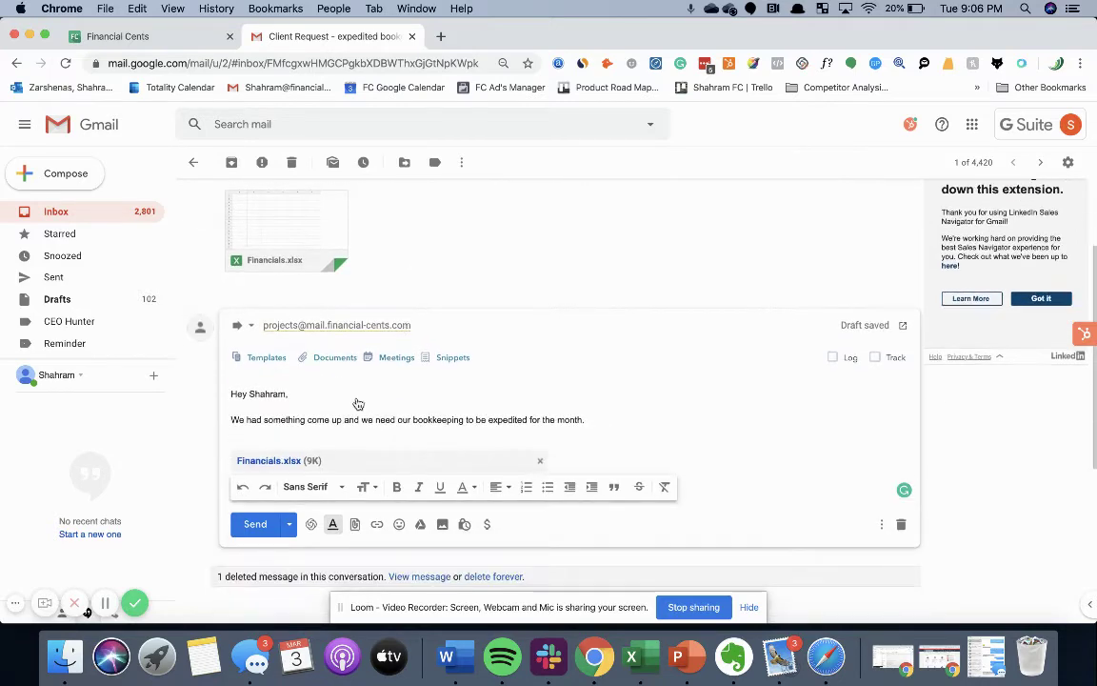
left_click(267, 536)
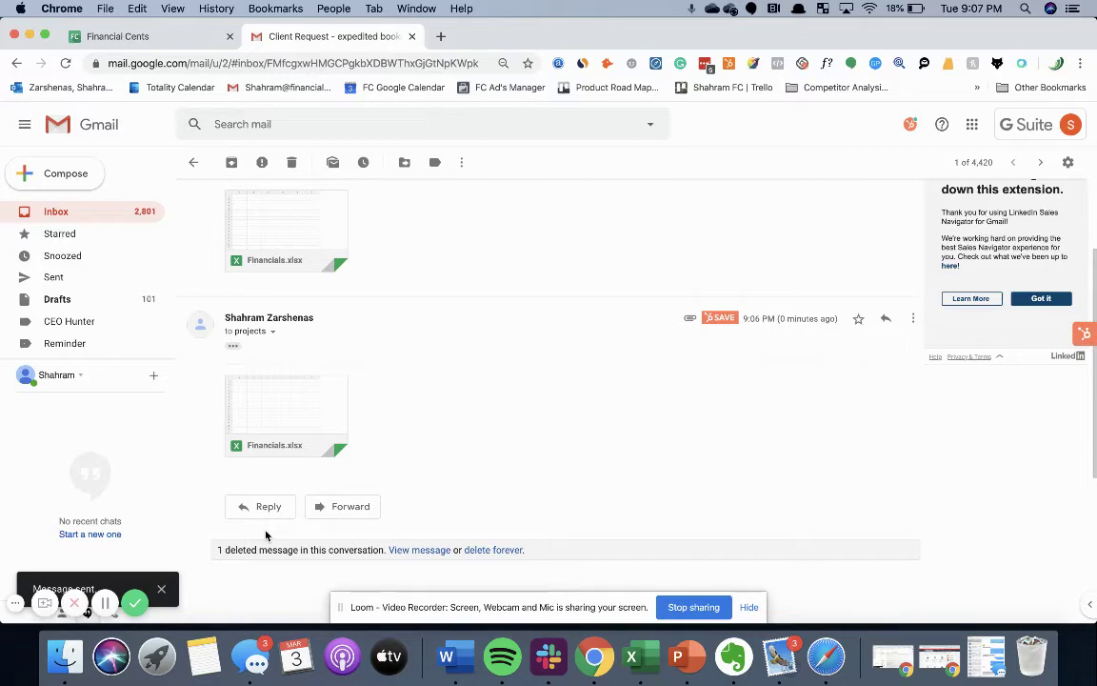
scroll(266, 535, "up", 5)
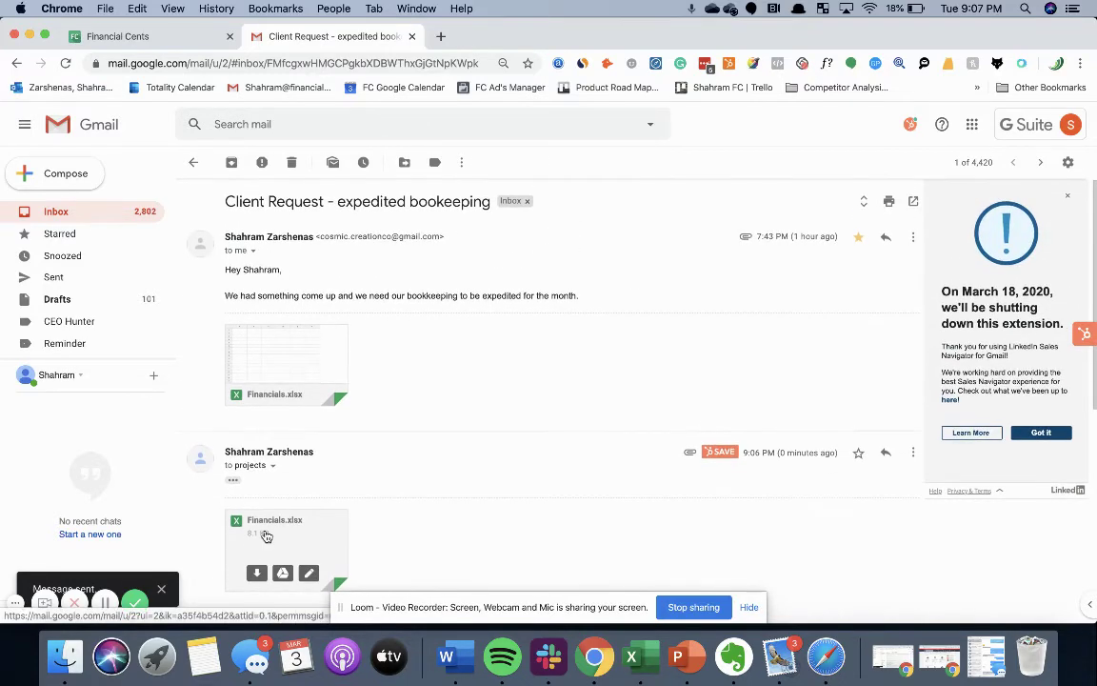
Switch to Financial Cents, refresh the project list, and examine the task and attachment in the project made from the forwarded e-mail.
left_click(145, 40)
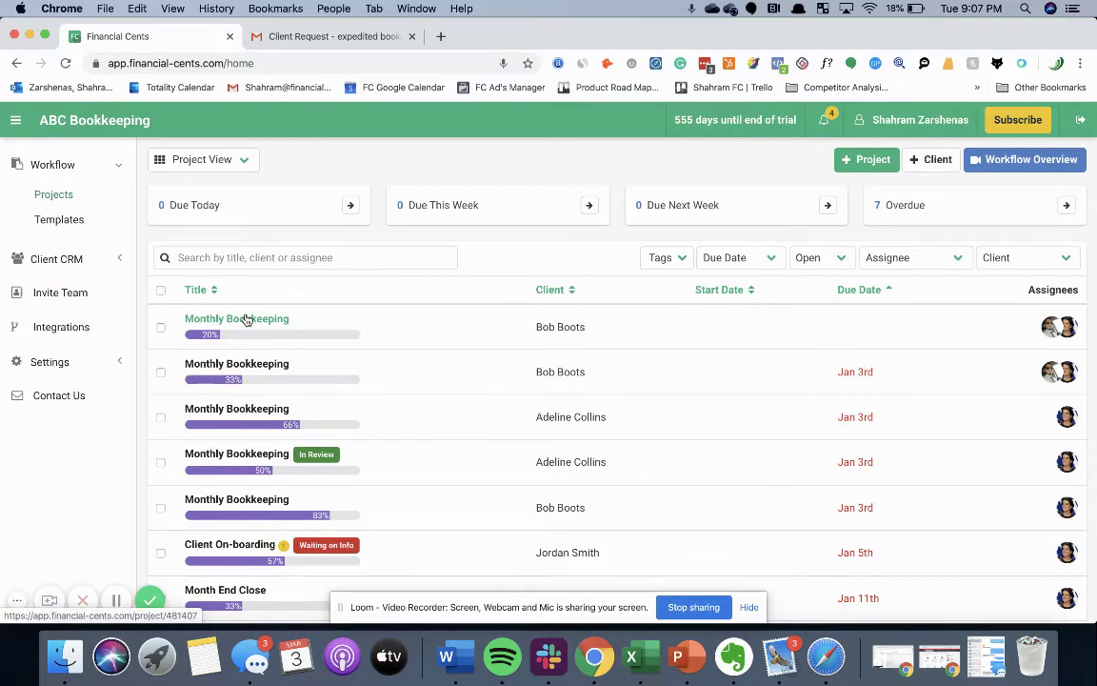
left_click(70, 66)
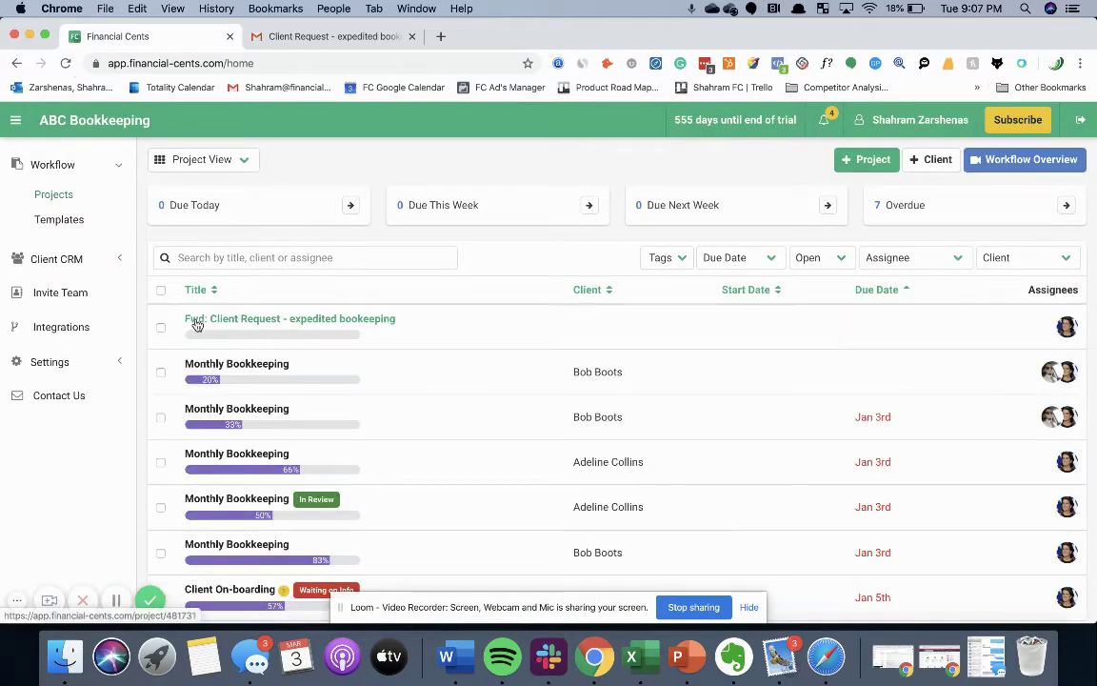
left_click(369, 320)
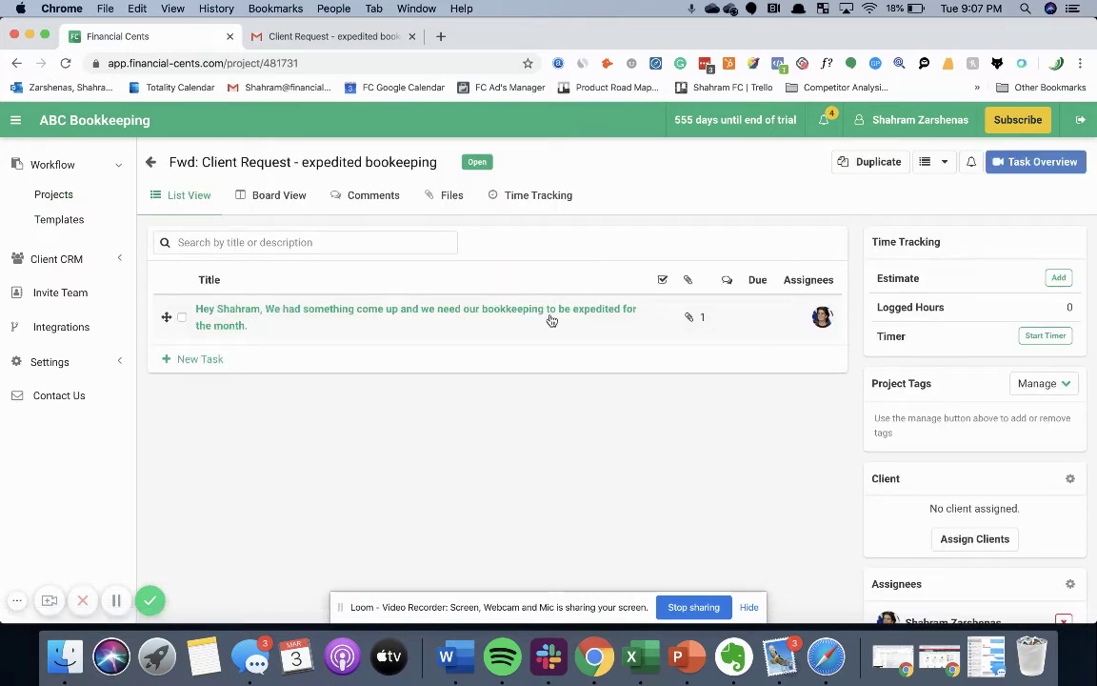
left_click(409, 315)
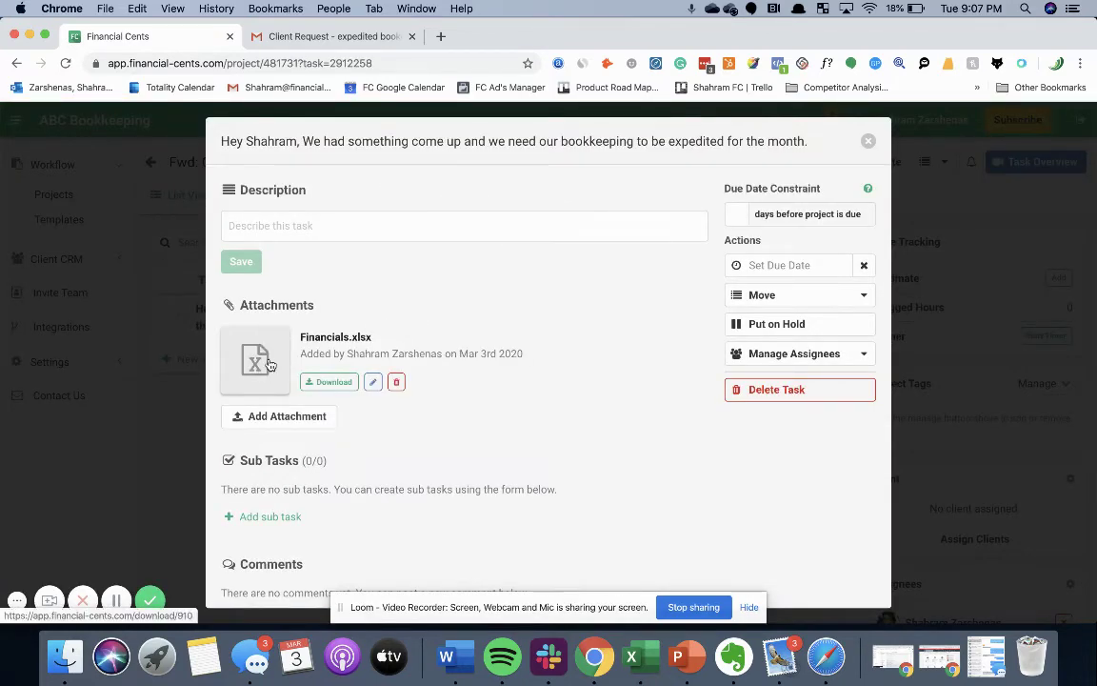
left_click(868, 141)
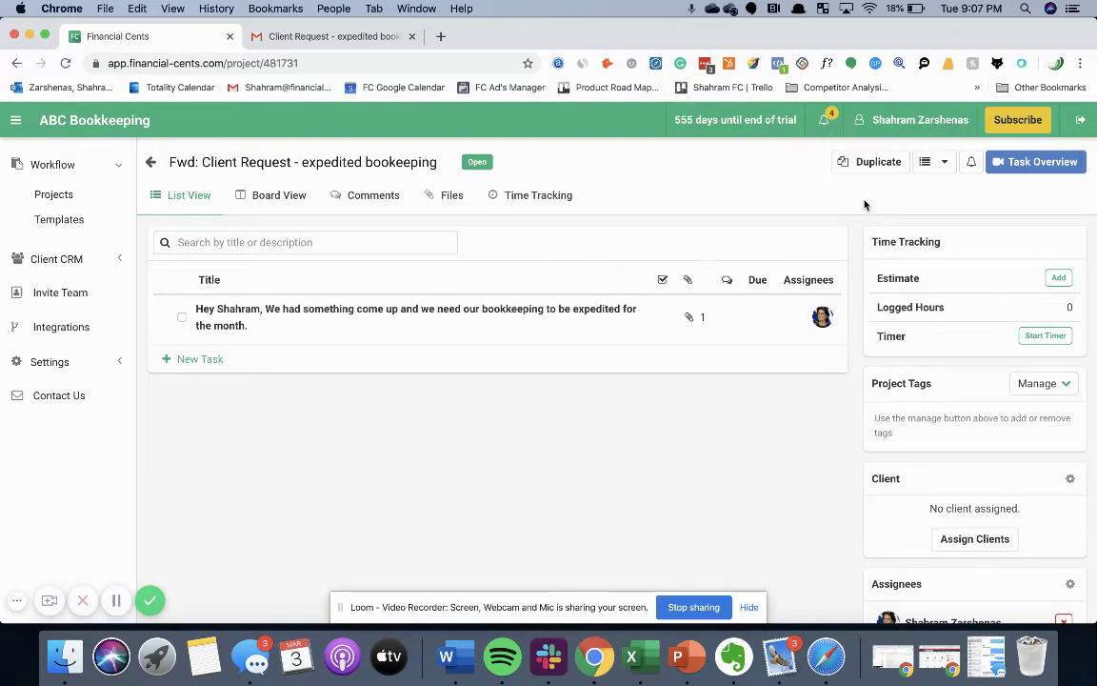
Edit the project to replace its assignee with the other team member and add the second listed client, save, and return to the project list.
left_click(940, 167)
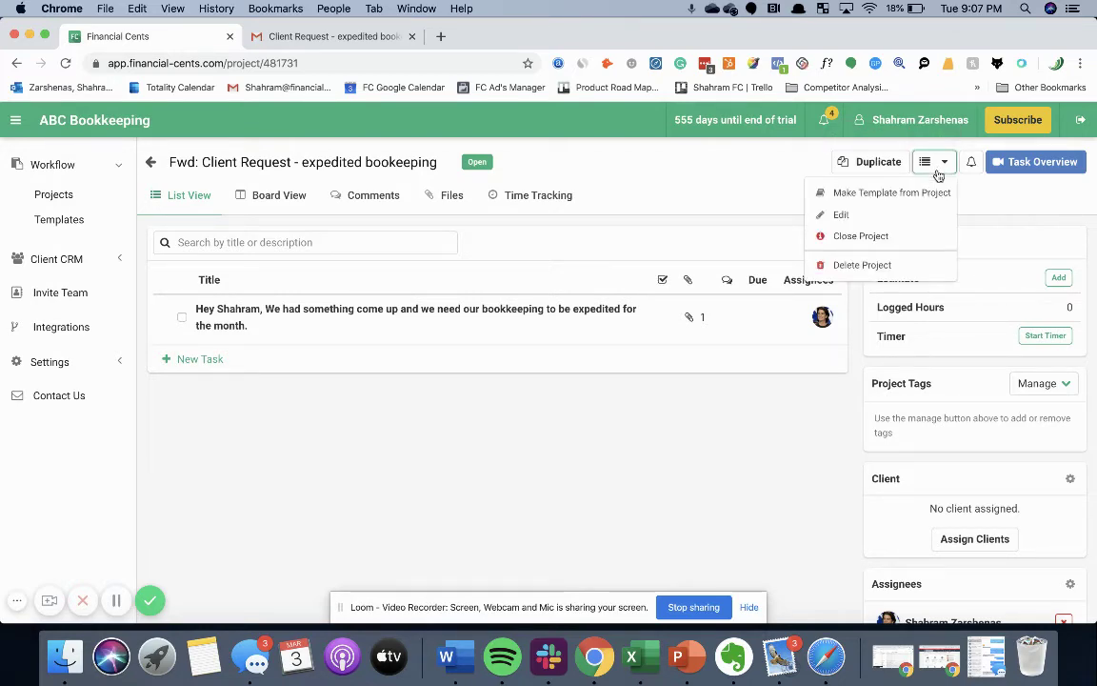
left_click(906, 213)
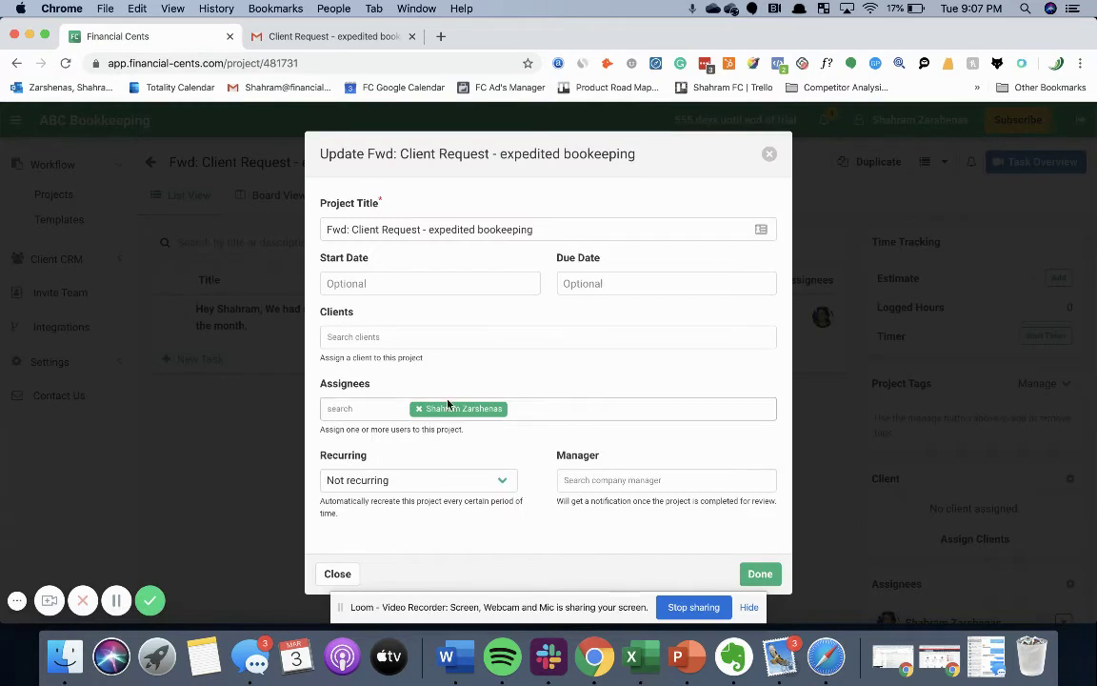
left_click(419, 409)
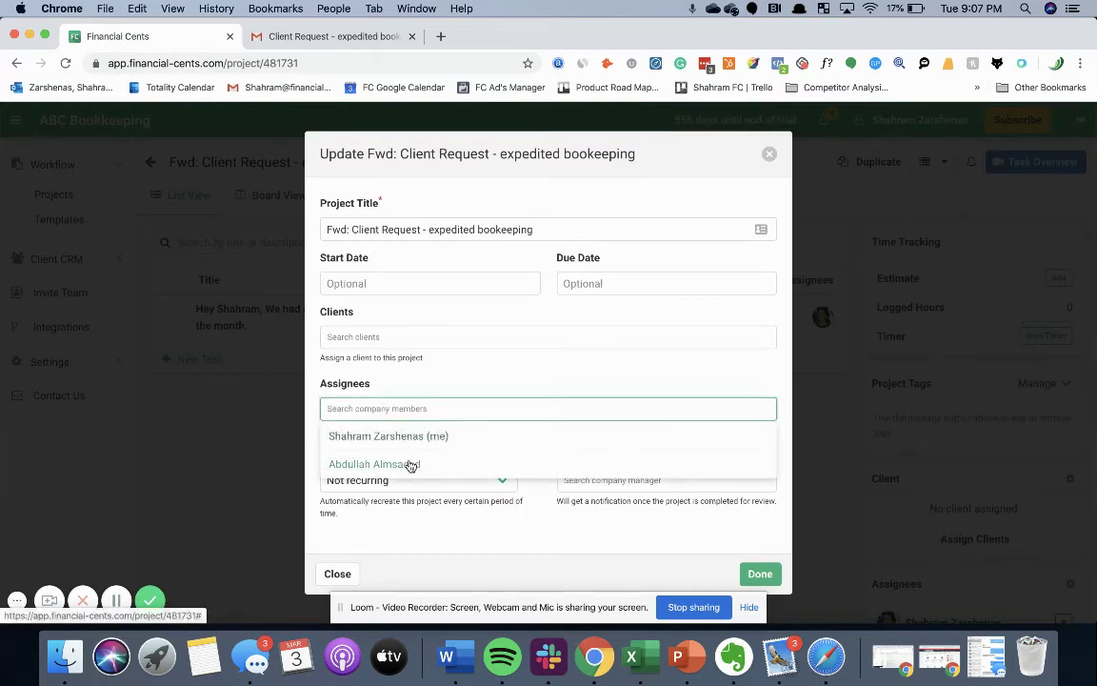
left_click(409, 463)
left_click(407, 337)
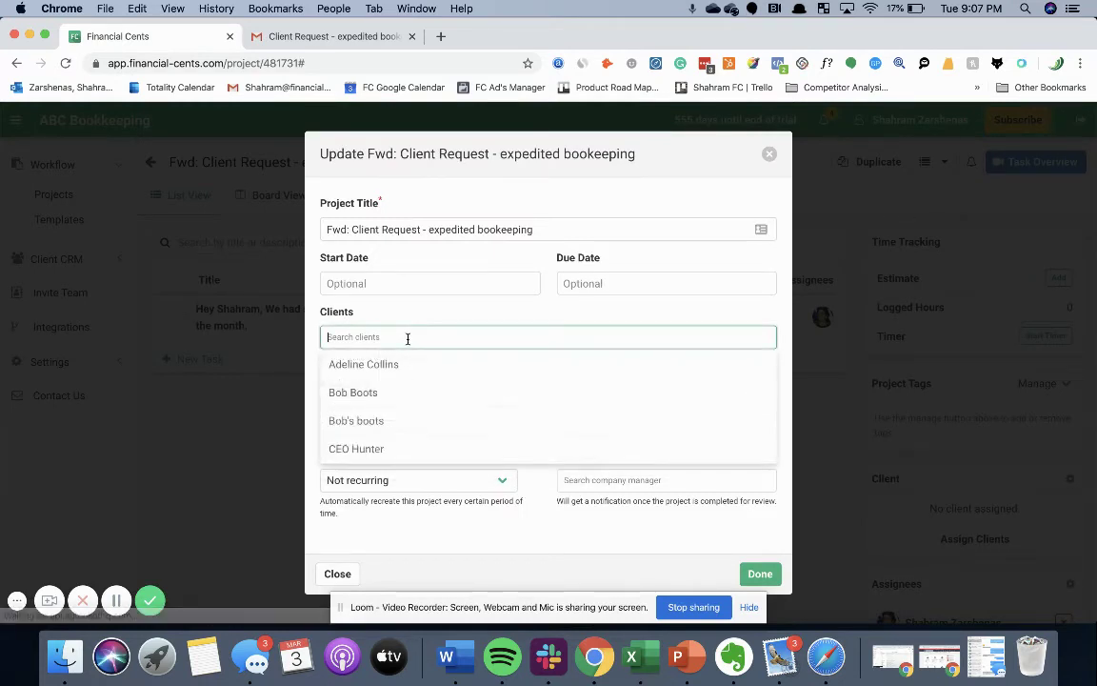
left_click(415, 398)
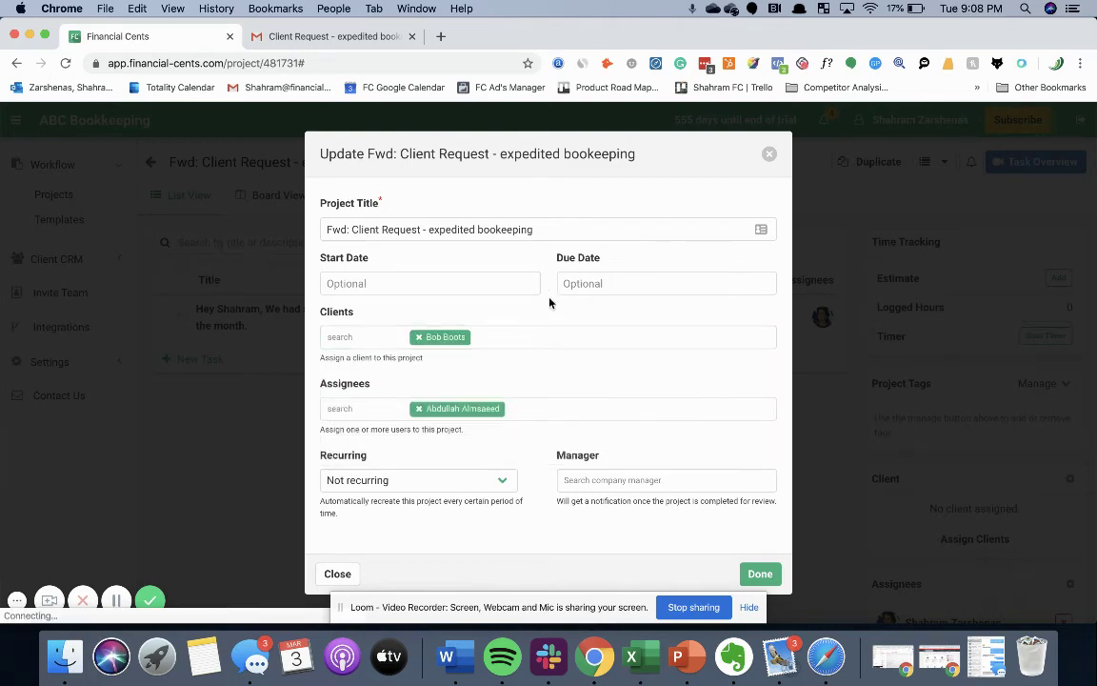
left_click(588, 284)
left_click(759, 573)
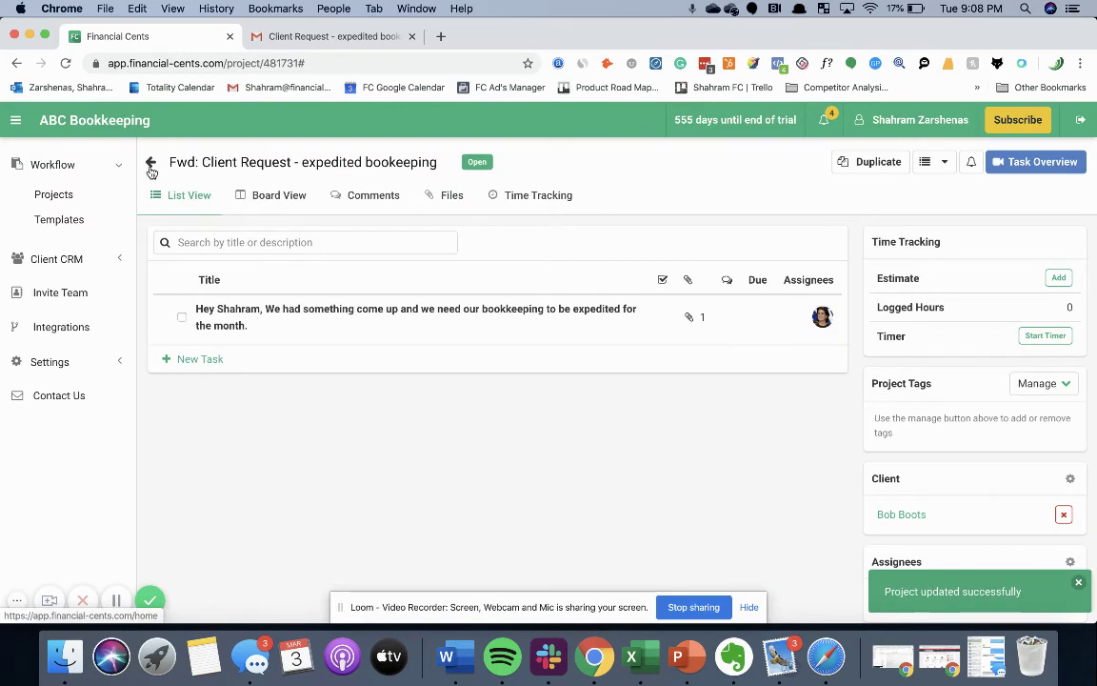
left_click(151, 164)
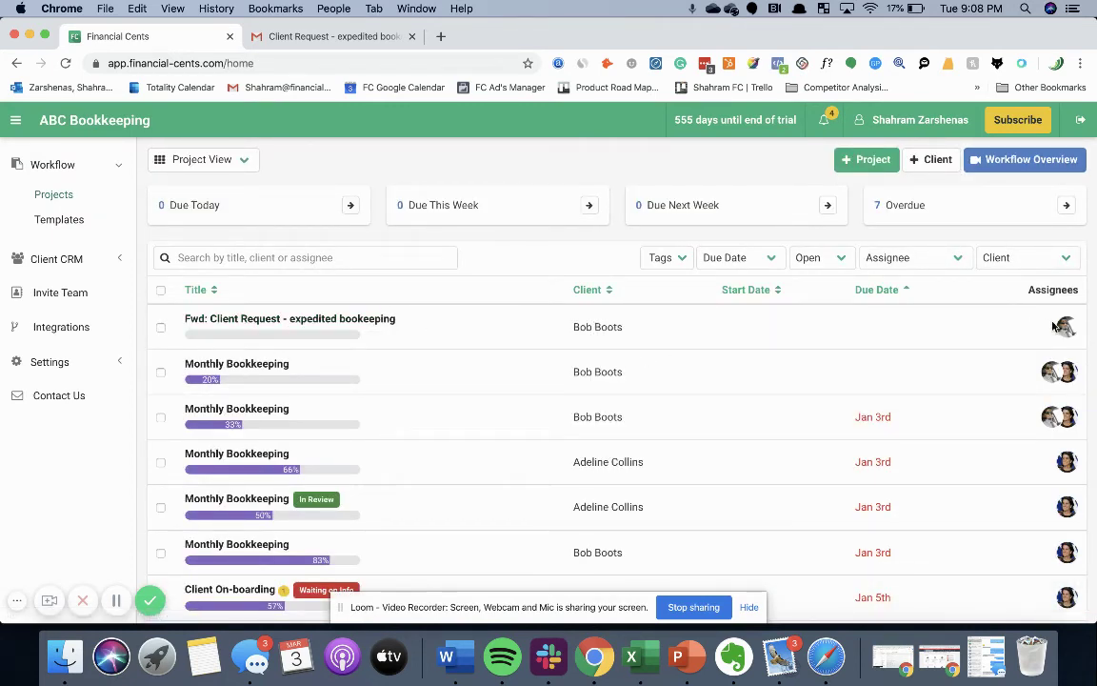
mouse_move(1062, 330)
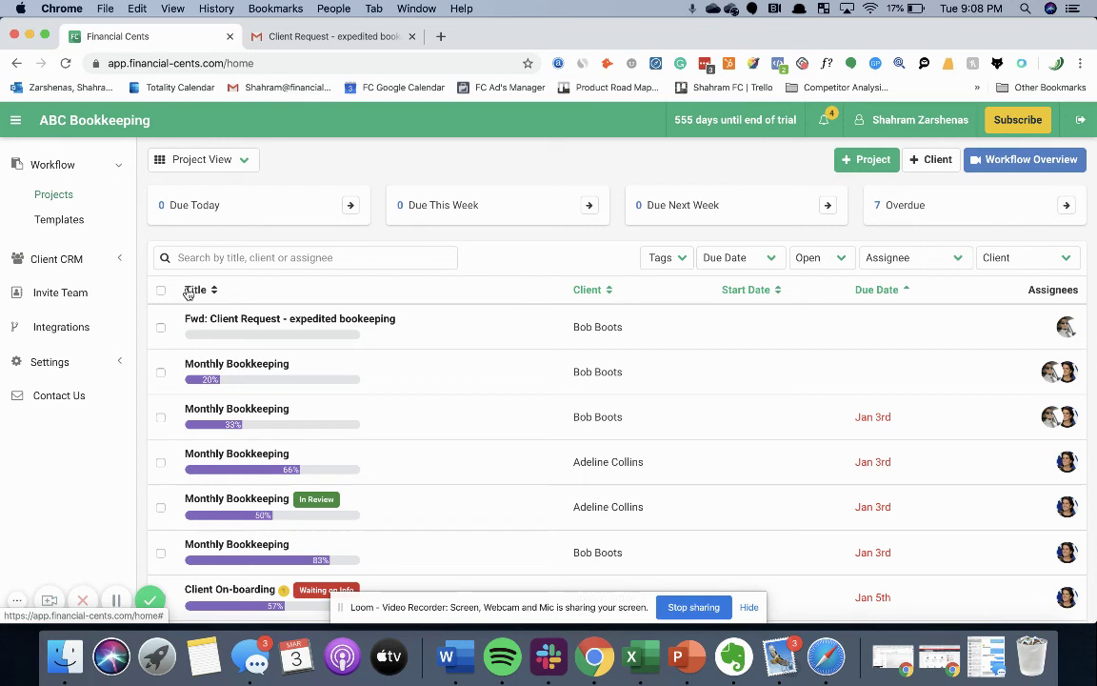
Open the profile's notification settings and highlight the e-mail address used for creating projects.
left_click(69, 366)
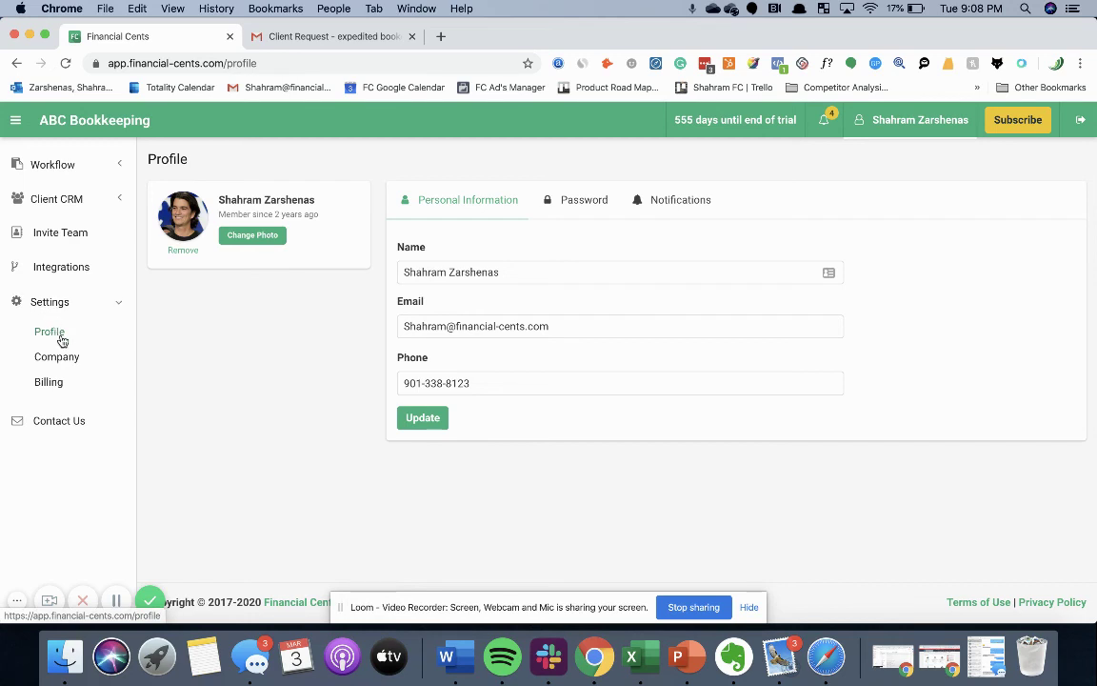
left_click(681, 206)
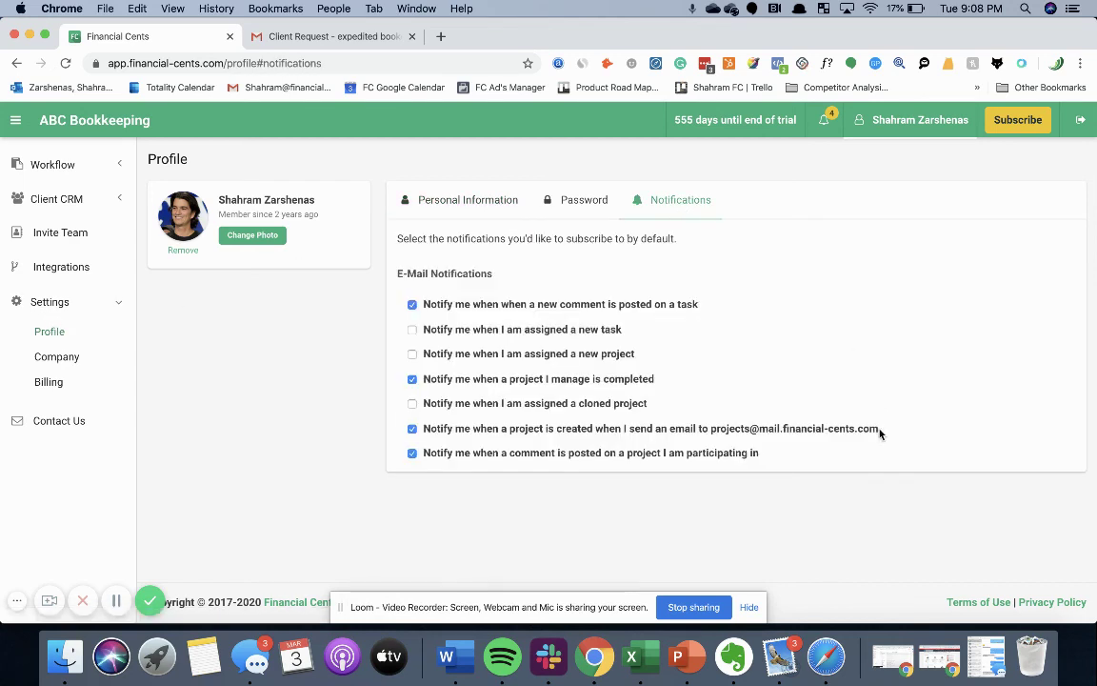
left_click_drag(879, 434, 712, 435)
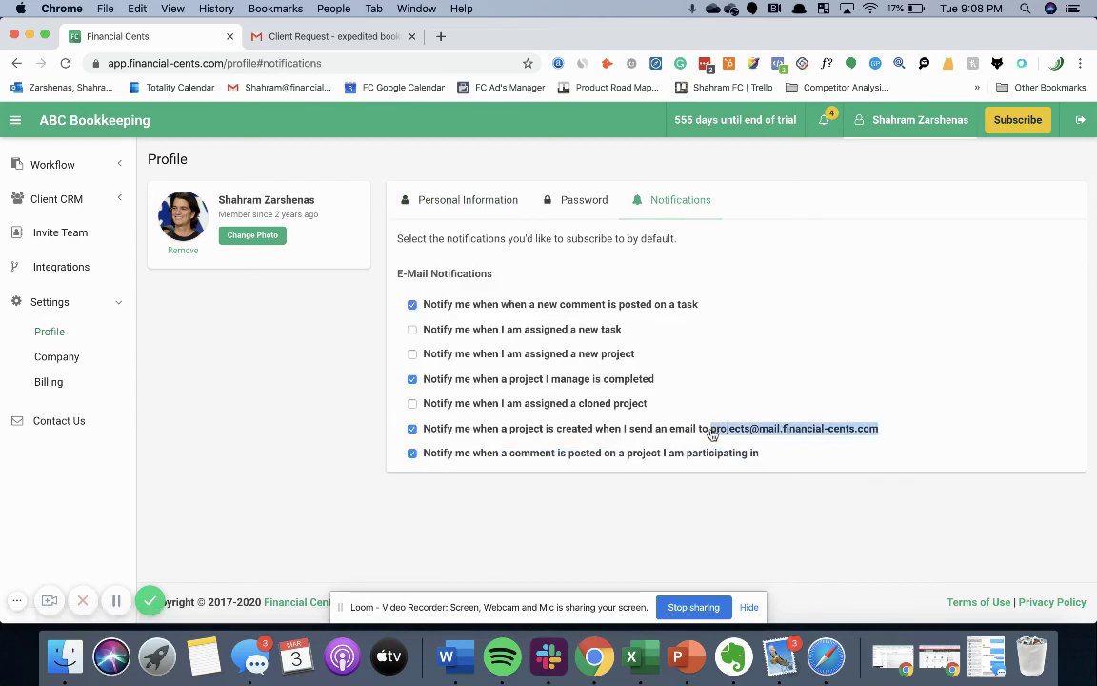